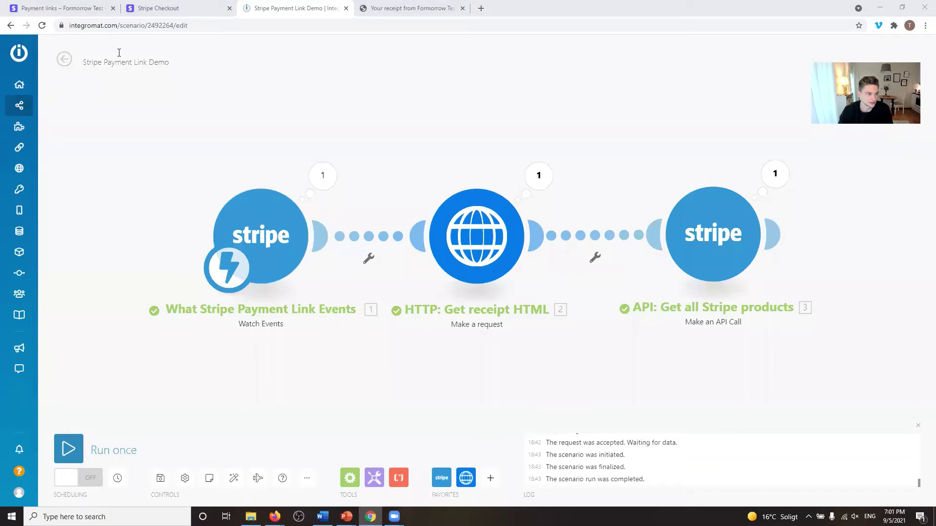
# Switch to the Stripe payment link page for the Paint product at $25.00 per month
pyautogui.hotkey('ctrl', '1')
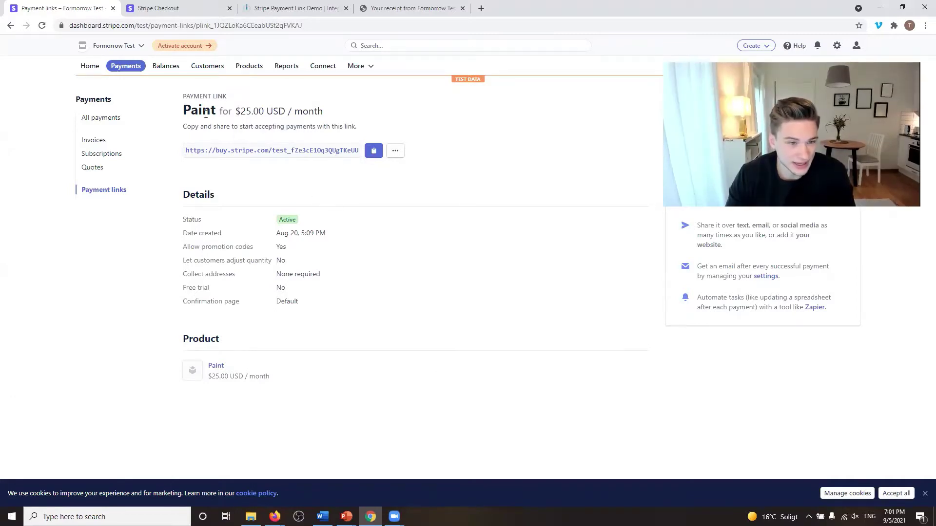
# Highlight the product name 'Paint' on the Stripe payment link page
pyautogui.moveTo(213, 112); pyautogui.dragTo(146, 116)
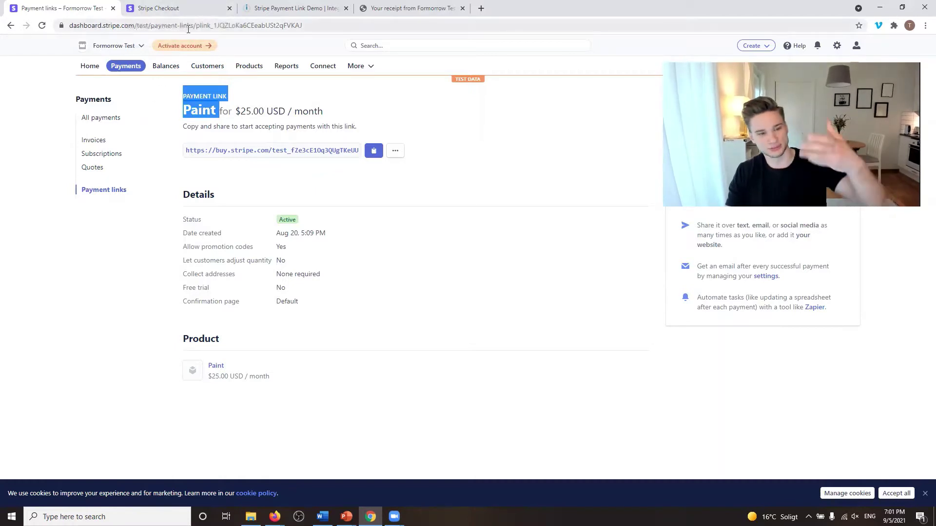
# View the Paint checkout page, then return to the Stripe Payment Link Demo scenario
pyautogui.click(178, 15)
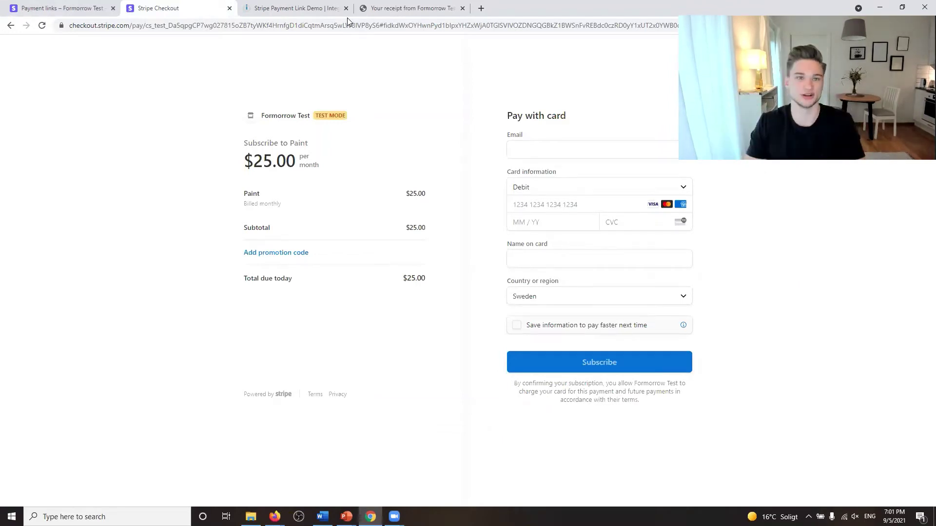
pyautogui.click(295, 9)
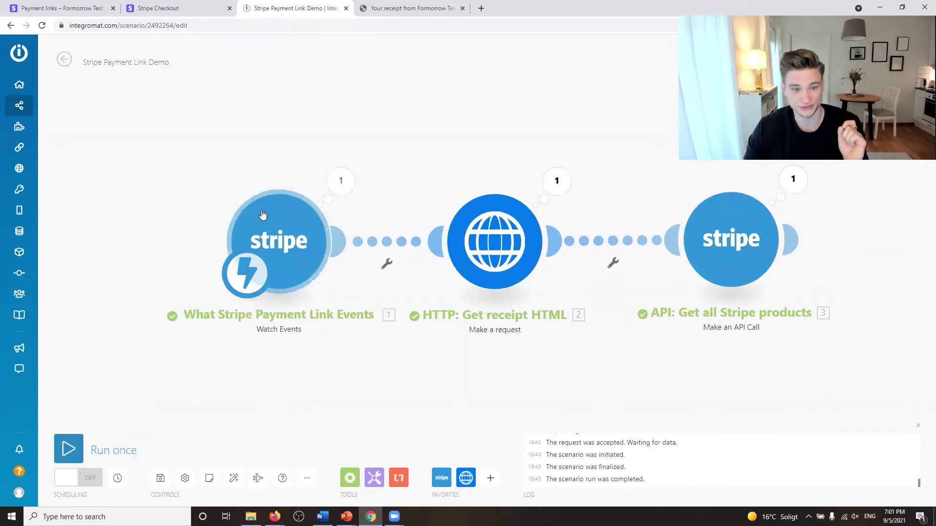
pyautogui.click(350, 171)
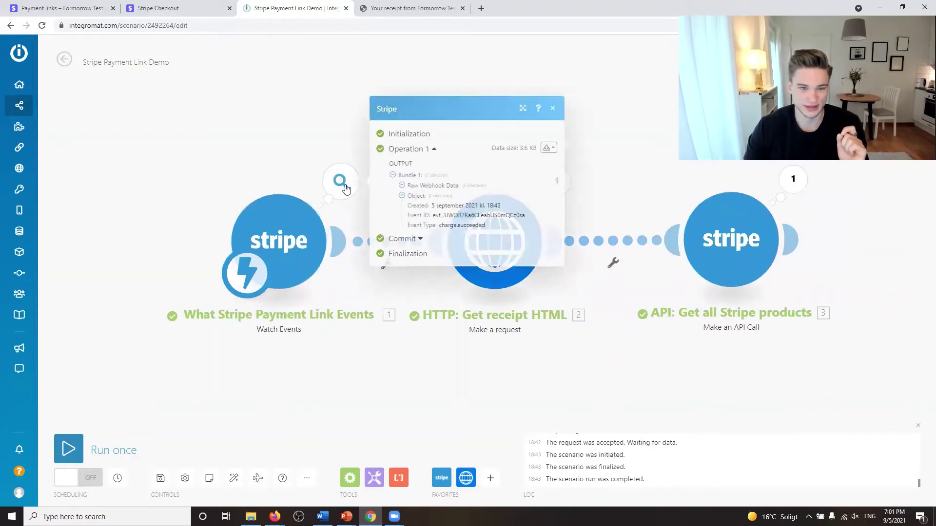
pyautogui.click(401, 200)
pyautogui.scroll(-4, 480, 165)
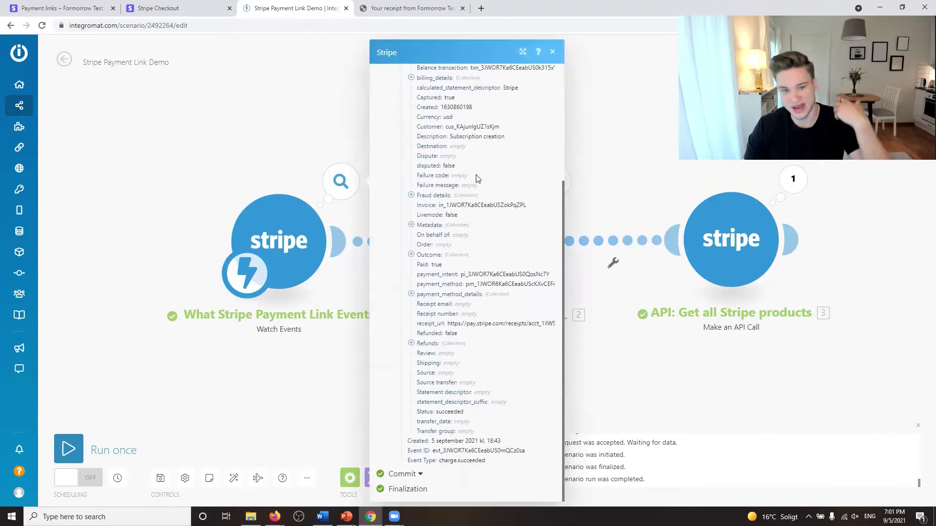
pyautogui.click(431, 196)
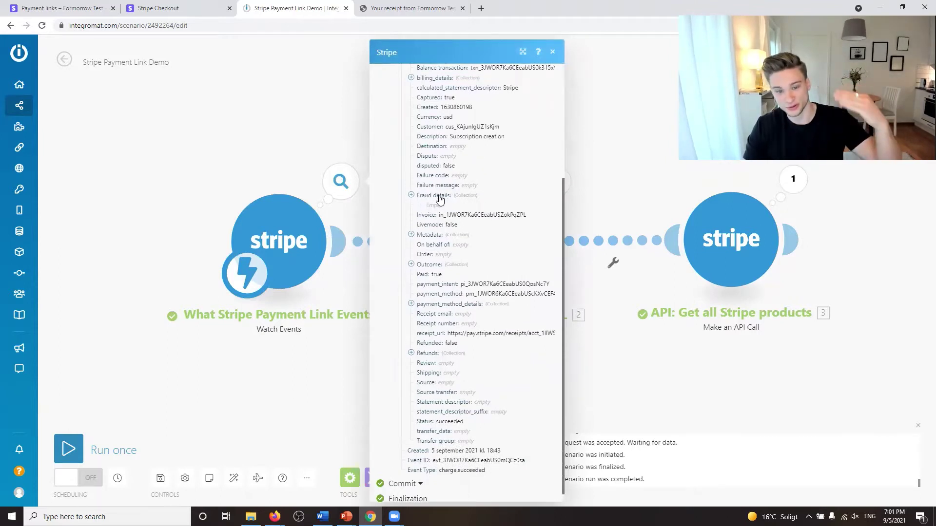
pyautogui.click(420, 224)
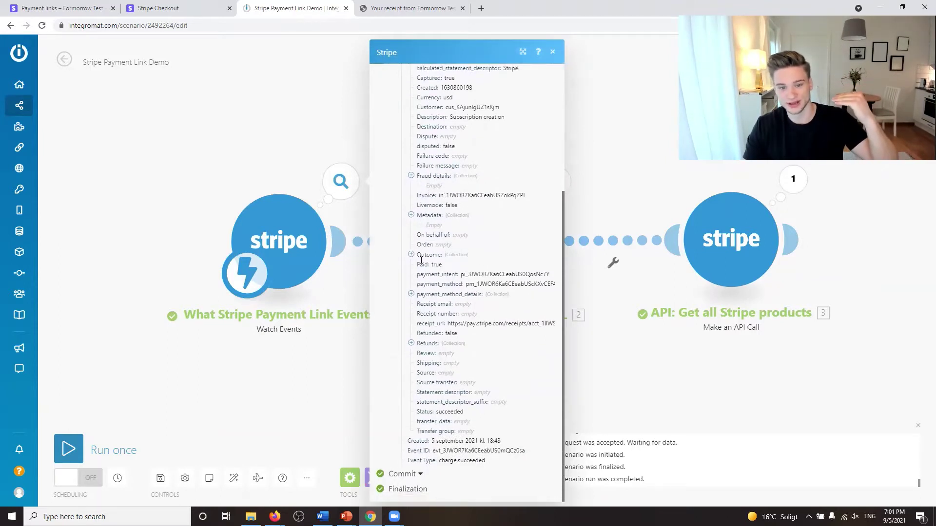
pyautogui.click(421, 257)
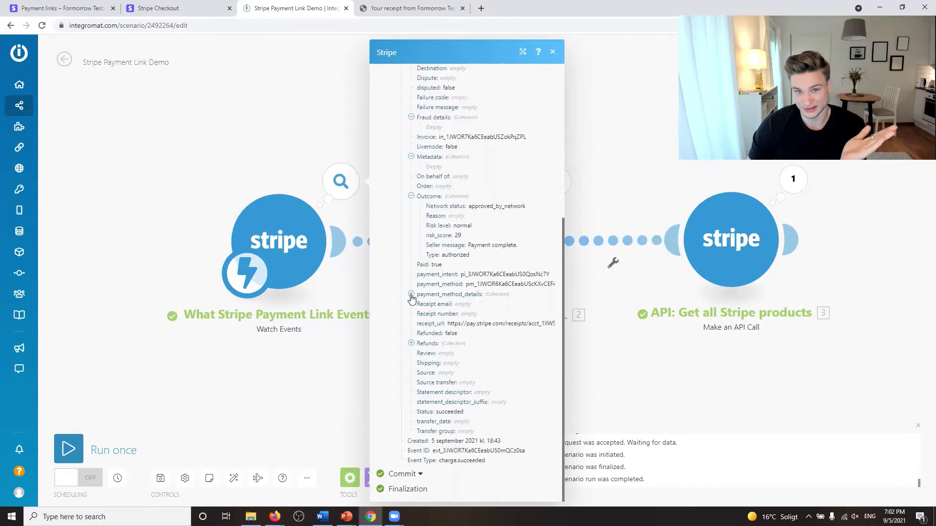
pyautogui.click(411, 295)
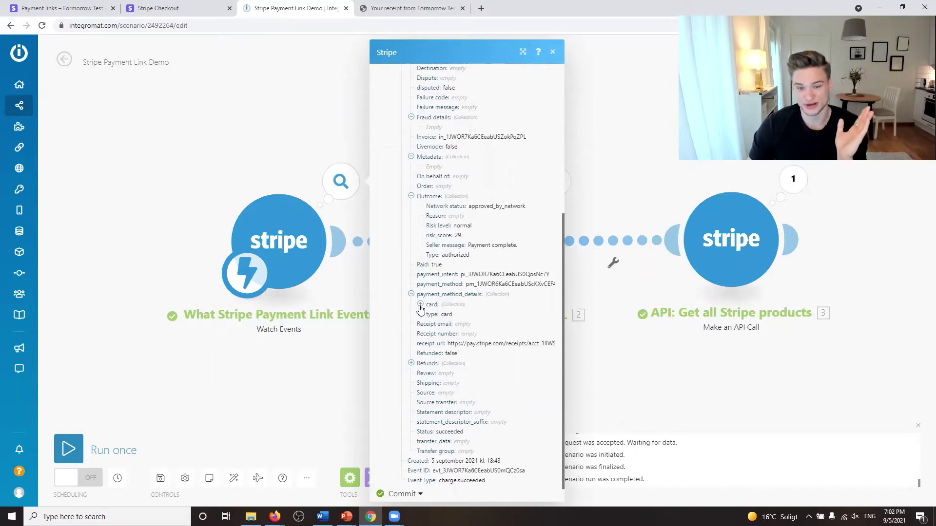
pyautogui.click(420, 305)
pyautogui.click(325, 406)
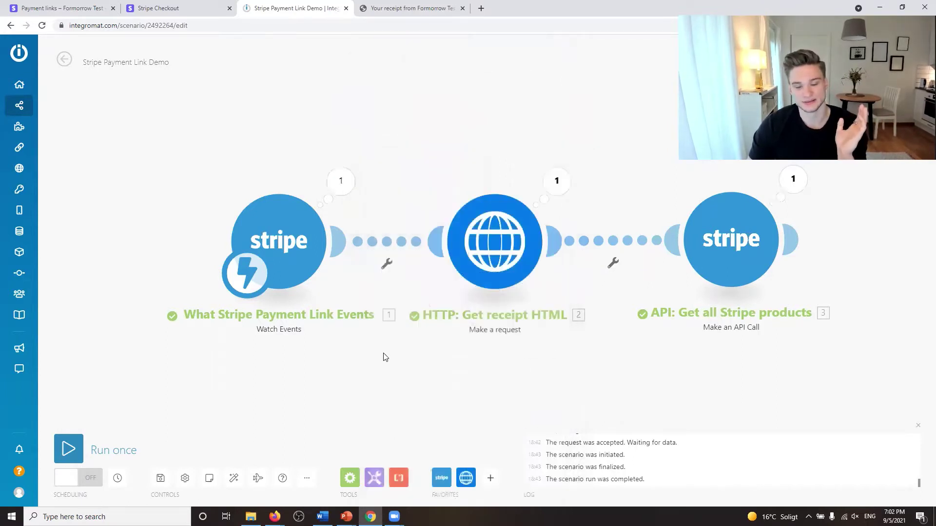
# Shift the canvas to show all three modules, then return to the Paint checkout page
pyautogui.moveTo(384, 357); pyautogui.dragTo(320, 359)
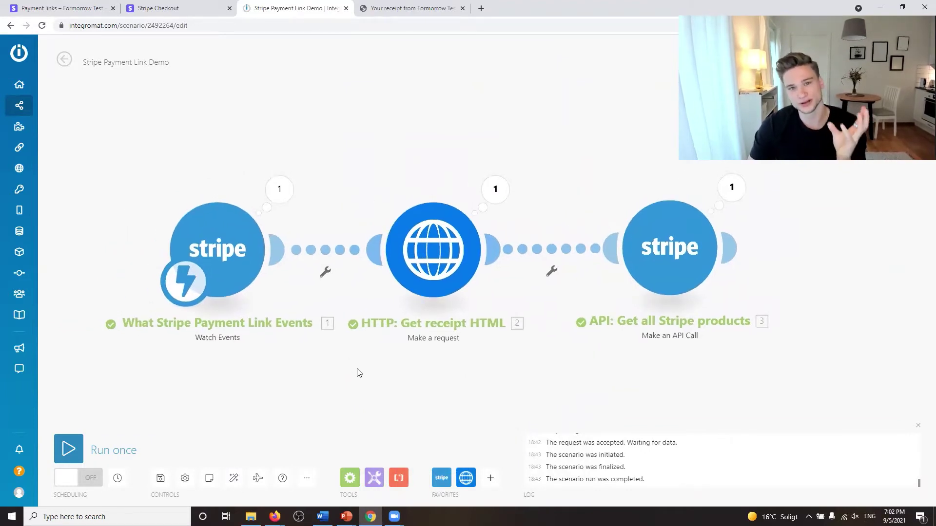
pyautogui.moveTo(349, 363)
pyautogui.mouseDown()
pyautogui.moveTo(408, 380)
pyautogui.moveTo(354, 368)
pyautogui.mouseUp()
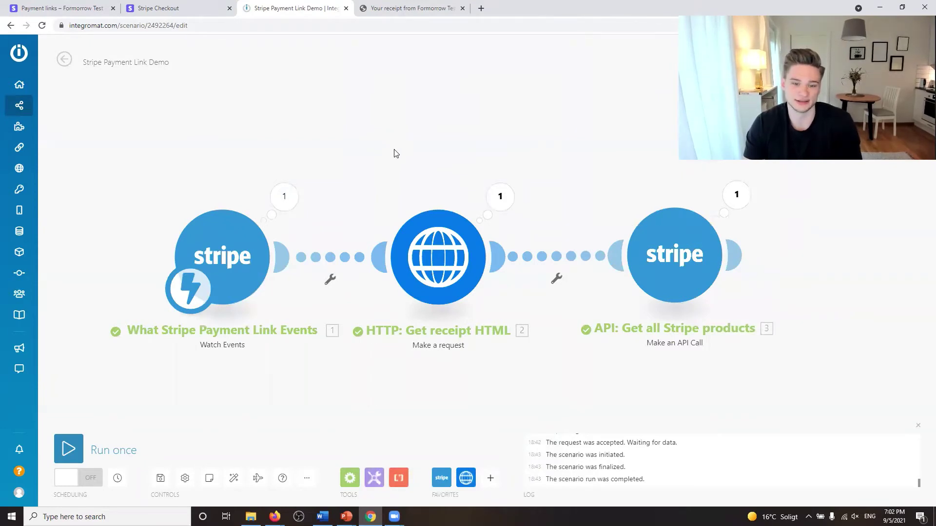
pyautogui.click(193, 7)
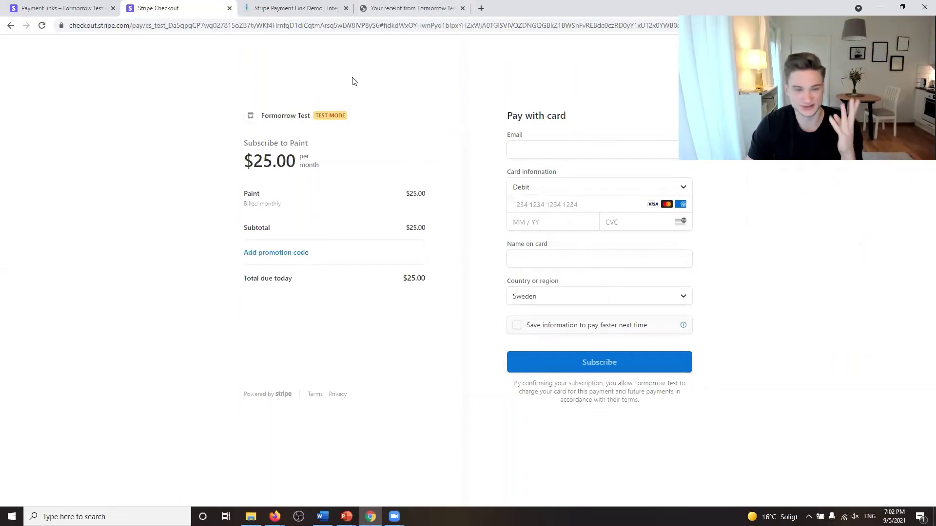
# Check that the $25.00 receipt lists Paint as the purchased item, then return to Integromat
pyautogui.click(404, 15)
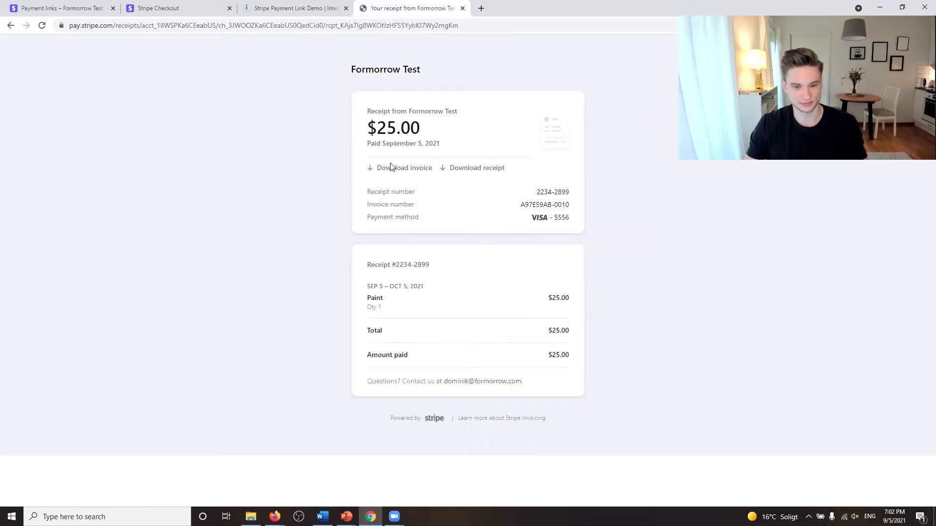
pyautogui.moveTo(398, 306); pyautogui.dragTo(356, 305)
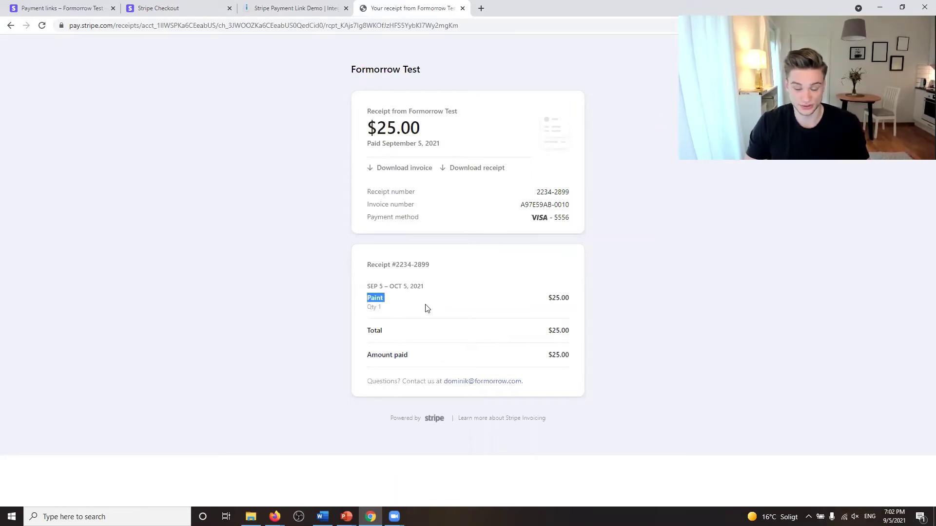
pyautogui.click(407, 297)
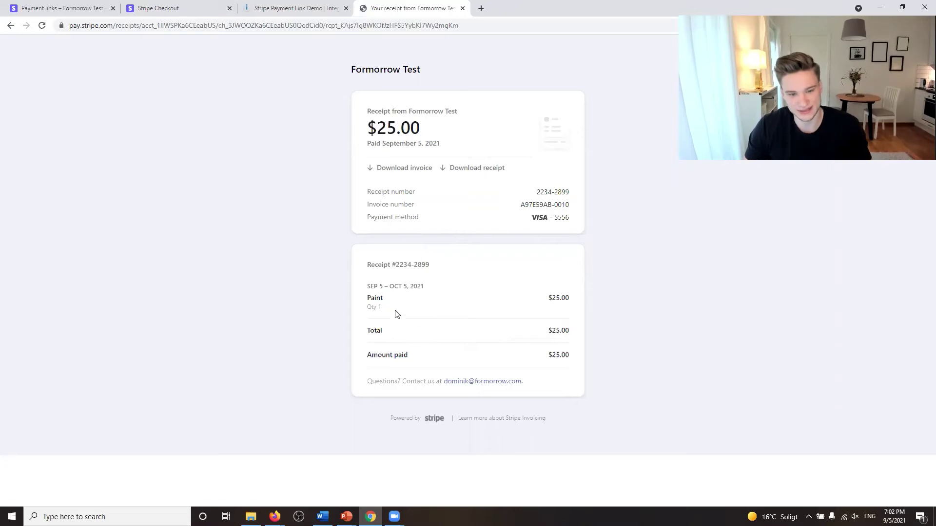
pyautogui.moveTo(381, 304); pyautogui.dragTo(359, 304)
pyautogui.click(393, 308)
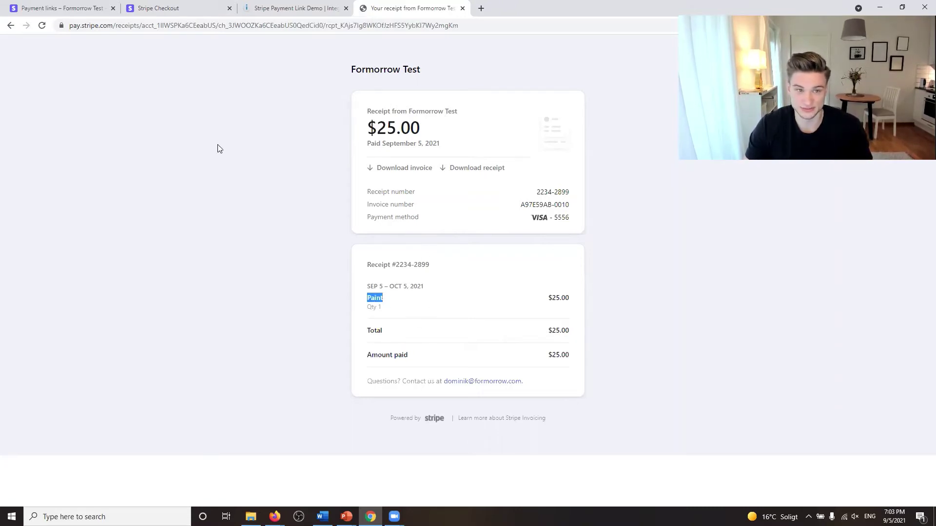
pyautogui.click(195, 8)
pyautogui.click(312, 7)
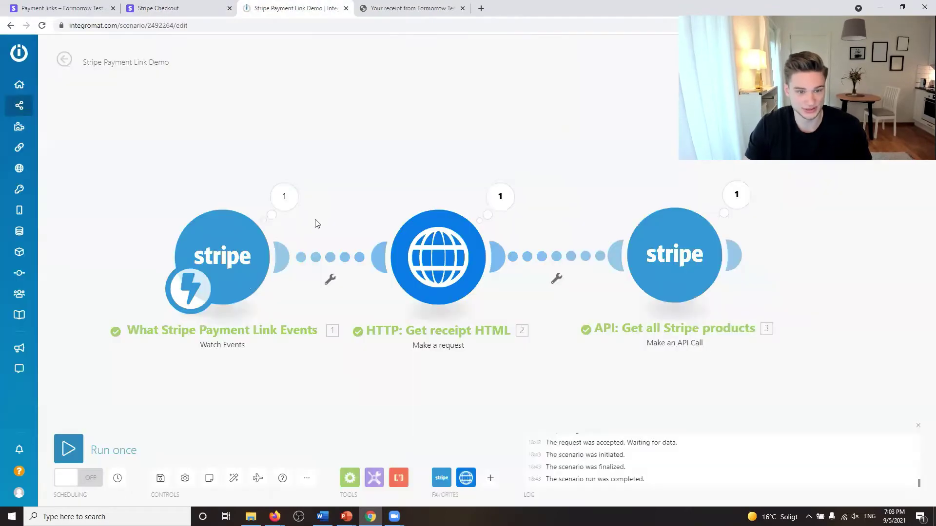
pyautogui.click(283, 195)
pyautogui.click(346, 215)
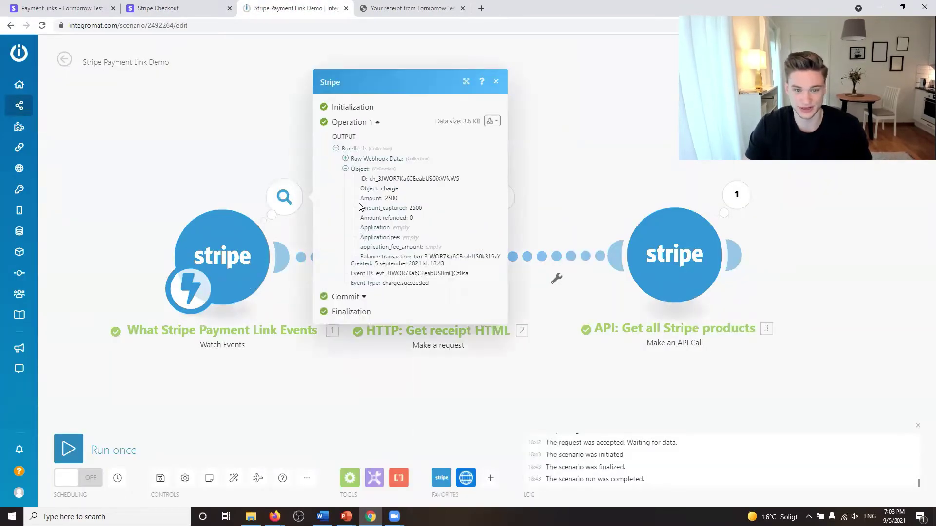
pyautogui.hotkey('ctrl', 'Tab')
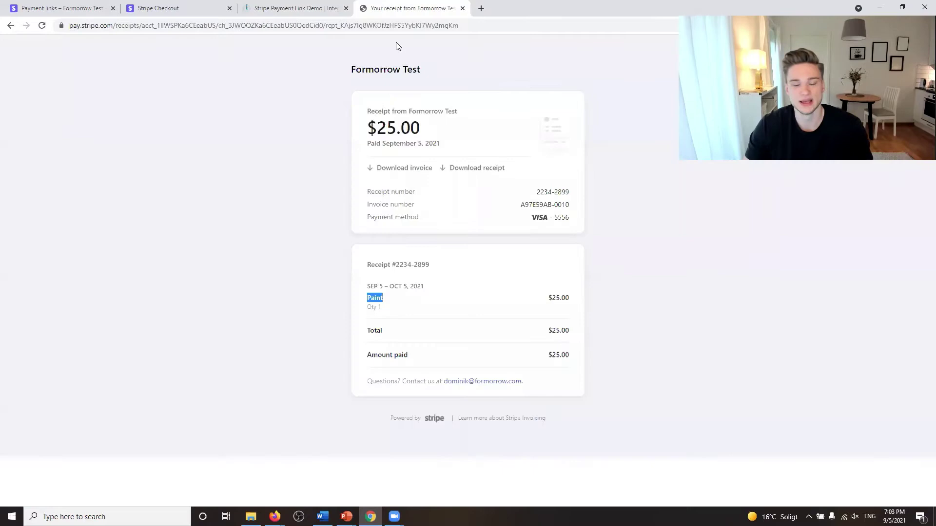
pyautogui.moveTo(381, 298)
pyautogui.mouseDown()
pyautogui.moveTo(355, 299)
pyautogui.moveTo(385, 297)
pyautogui.mouseUp()
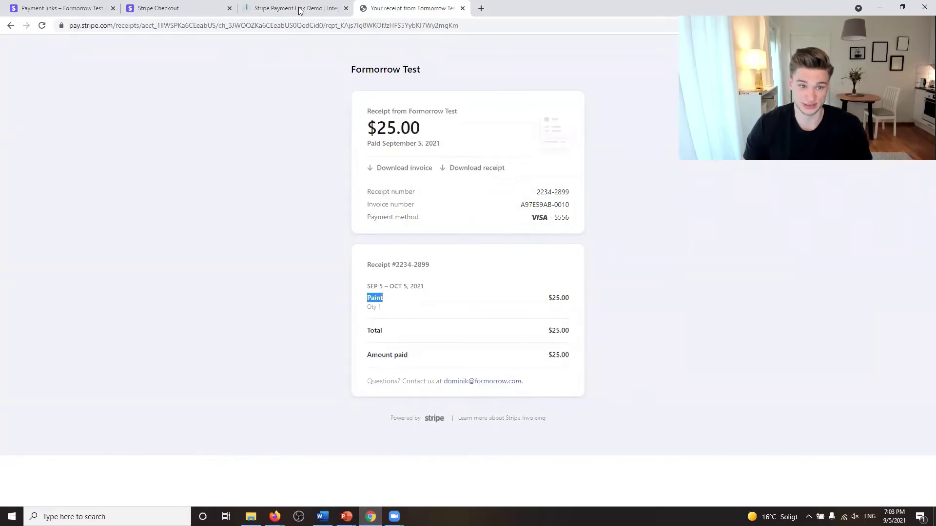
pyautogui.hotkey('ctrl', 'shift', 'Tab')
pyautogui.click(363, 295)
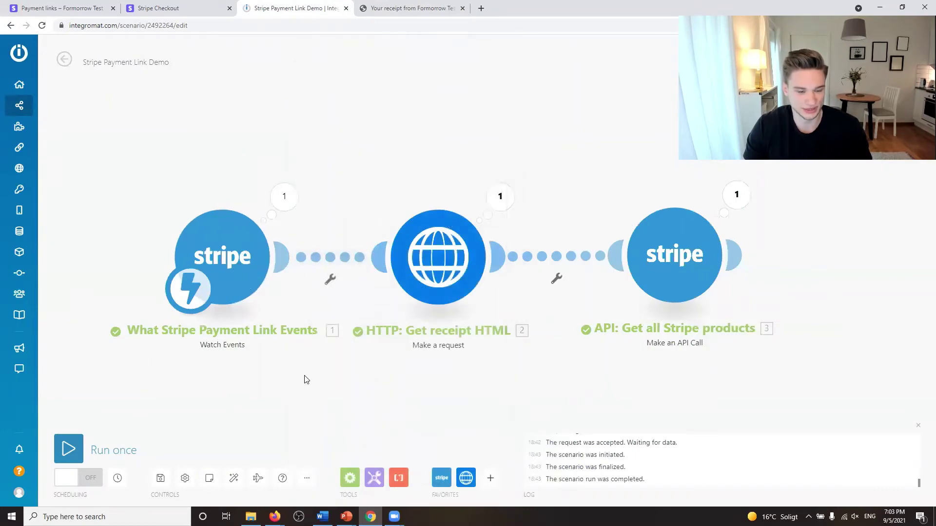
pyautogui.moveTo(305, 378); pyautogui.dragTo(361, 337)
pyautogui.click(339, 155)
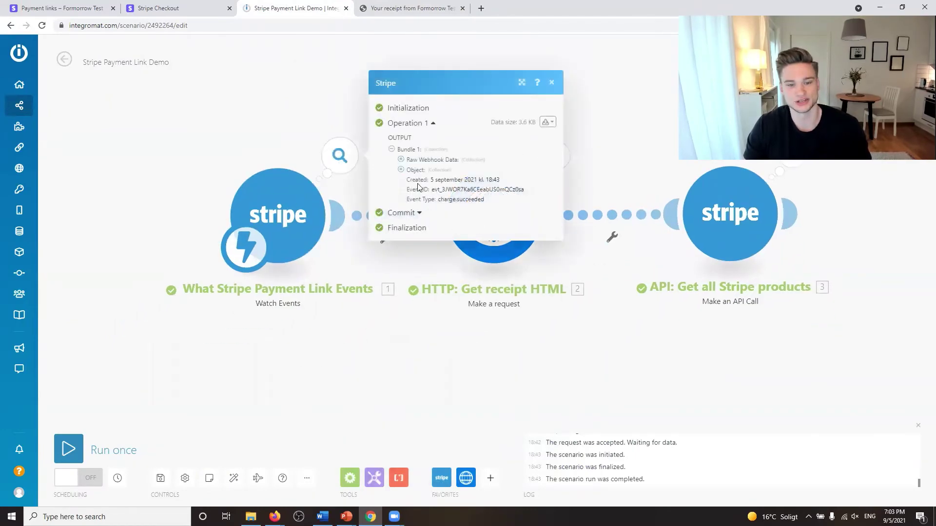
pyautogui.click(401, 171)
pyautogui.scroll(-5, 423, 224)
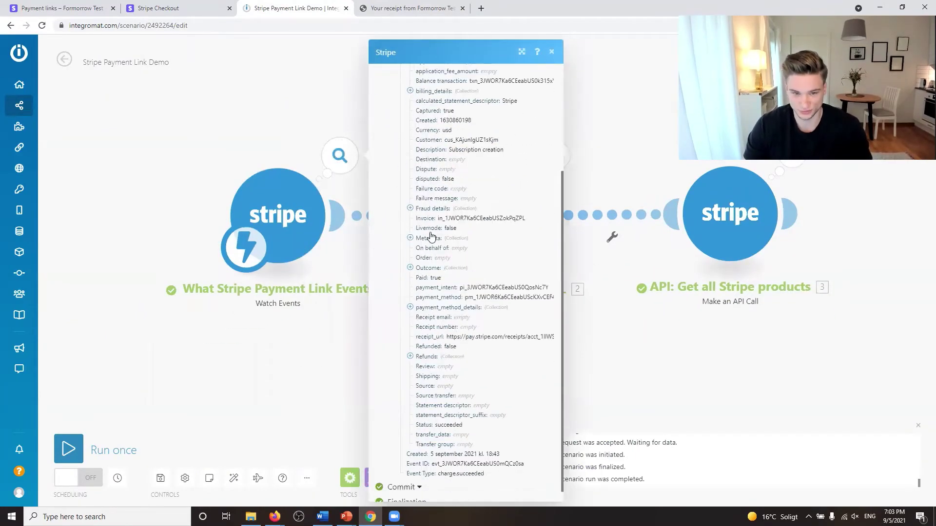
pyautogui.scroll(-1, 417, 222)
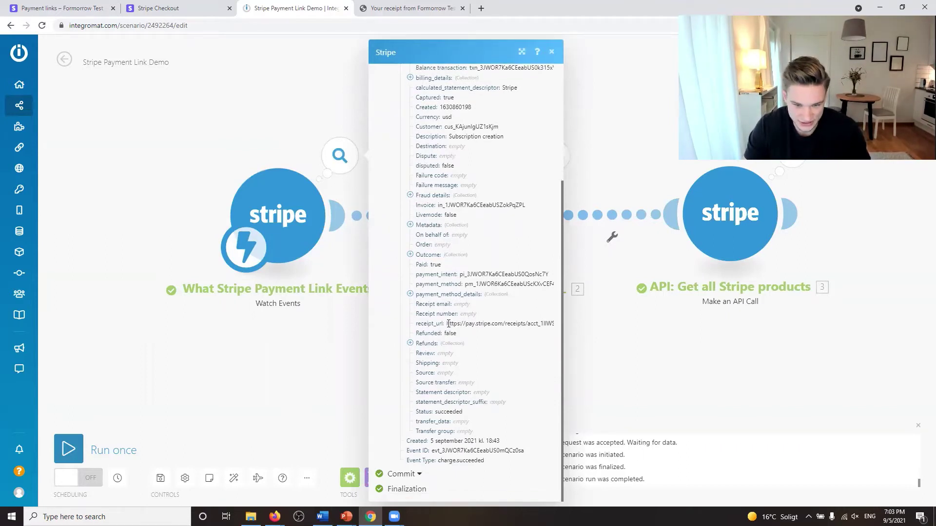
pyautogui.moveTo(447, 323); pyautogui.dragTo(551, 321)
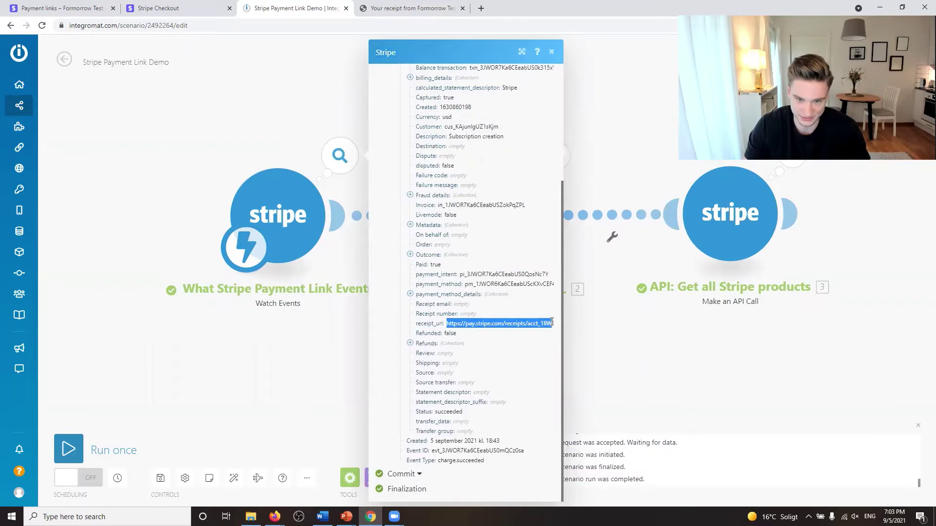
pyautogui.click(389, 336)
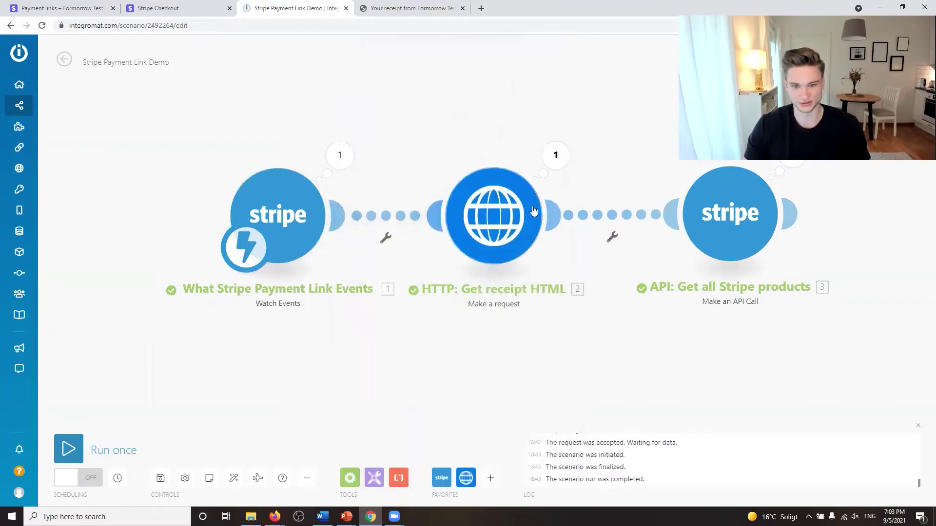
# Check the HTTP request settings and expand the receipt HTML in the module's output
pyautogui.click(506, 204)
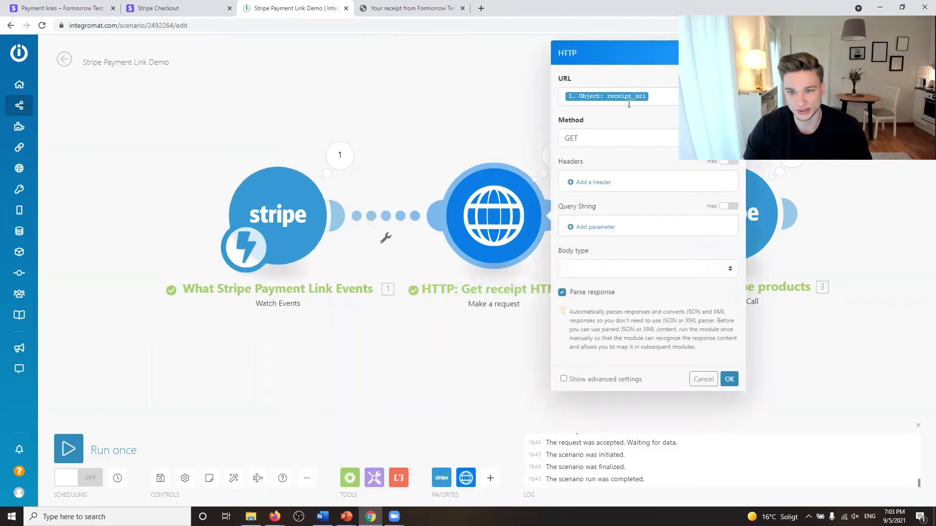
pyautogui.click(729, 379)
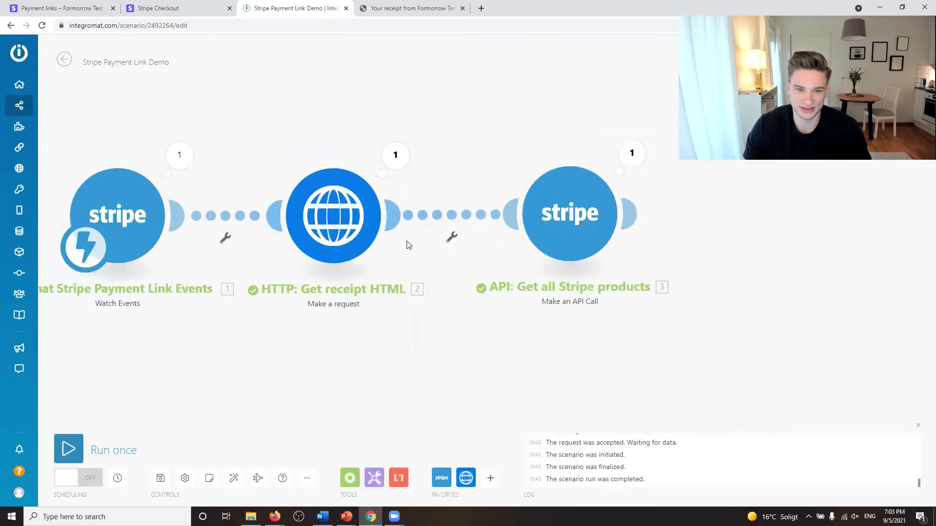
pyautogui.click(395, 155)
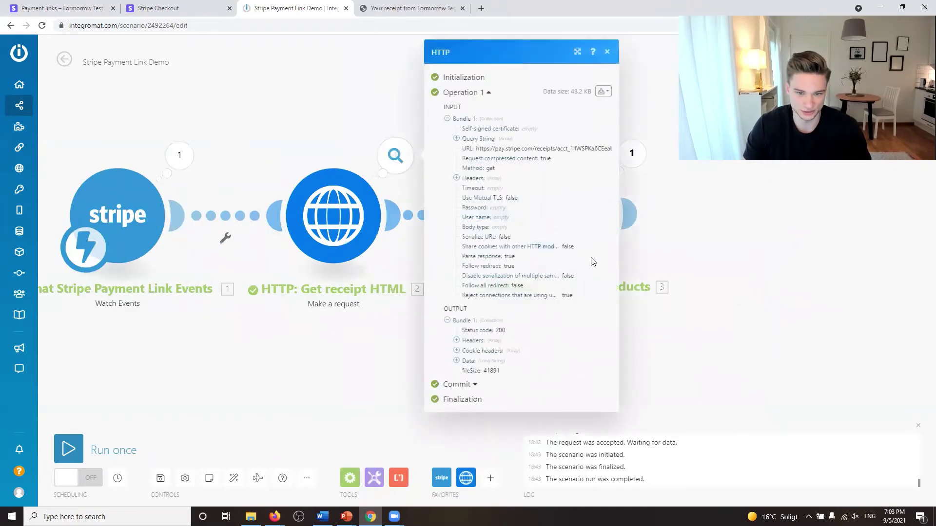
pyautogui.click(456, 361)
pyautogui.scroll(-5, 497, 220)
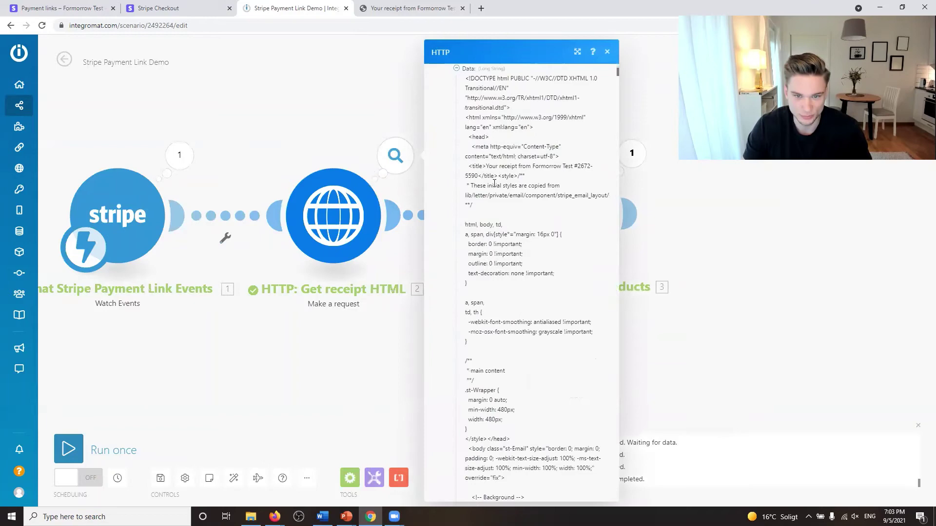
pyautogui.scroll(2, 497, 219)
pyautogui.moveTo(489, 127); pyautogui.dragTo(487, 146)
pyautogui.moveTo(500, 224); pyautogui.dragTo(518, 361)
pyautogui.scroll(-7, 517, 362)
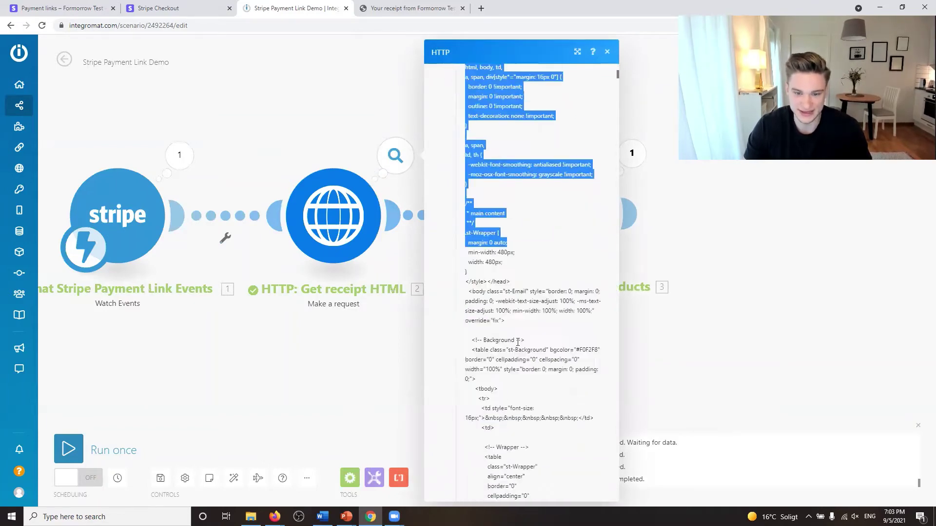
pyautogui.moveTo(524, 215); pyautogui.dragTo(541, 451)
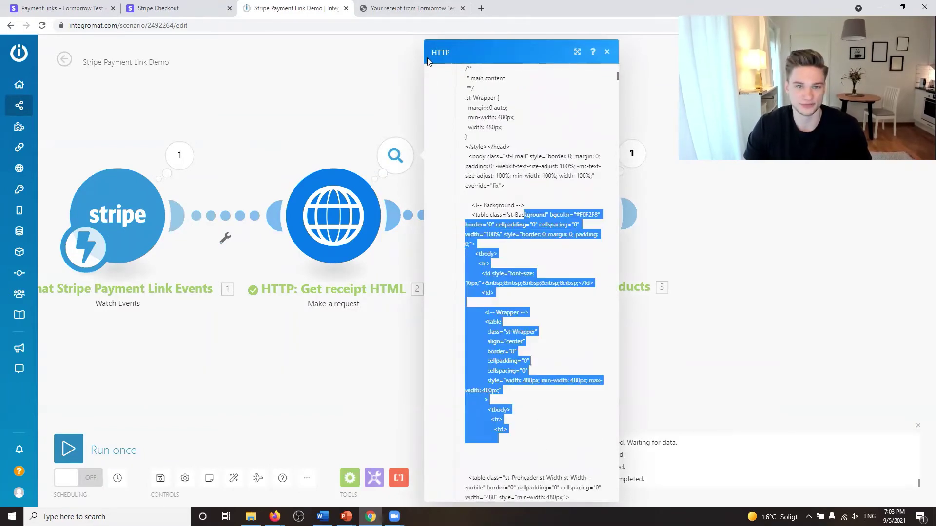
# Compare the receipt page with the returned HTML, highlighting the blocks after the store name
pyautogui.hotkey('ctrl', 'Tab')
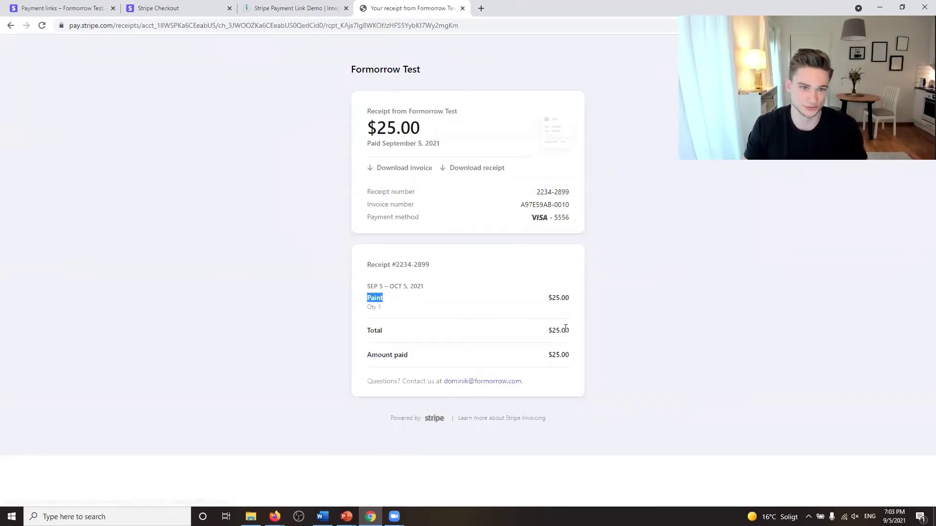
pyautogui.click(292, 8)
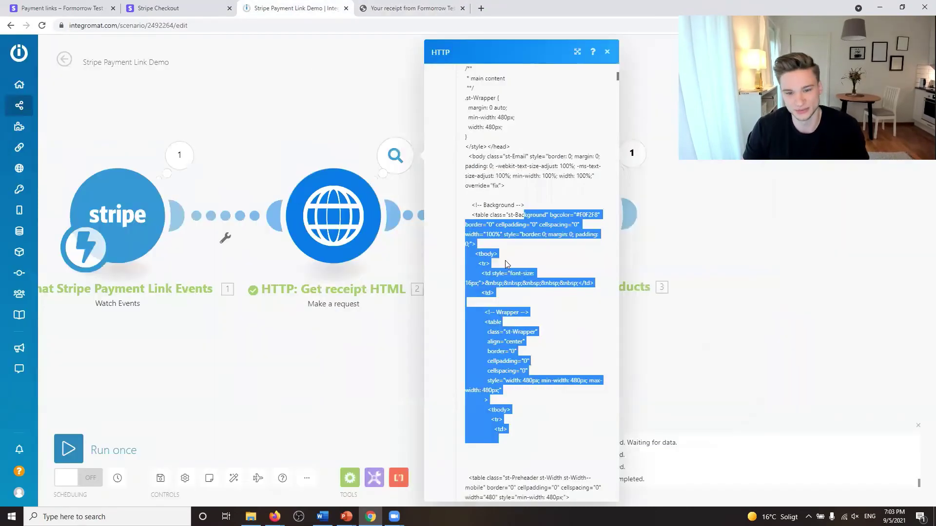
pyautogui.scroll(-5, 505, 264)
pyautogui.click(522, 181)
pyautogui.keyDown('shift'); pyautogui.click(528, 425); pyautogui.keyUp('shift')
pyautogui.scroll(-5, 546, 312)
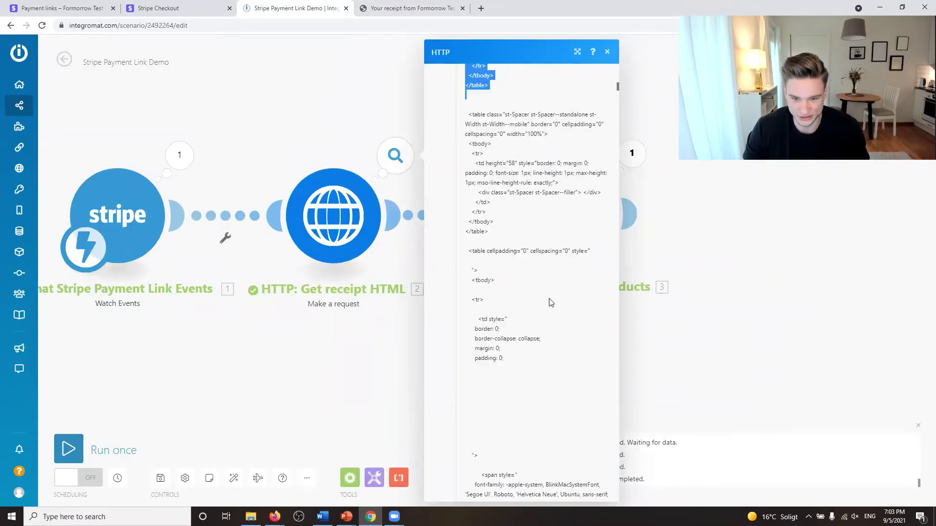
pyautogui.moveTo(536, 138); pyautogui.dragTo(529, 467)
pyautogui.scroll(-6, 543, 331)
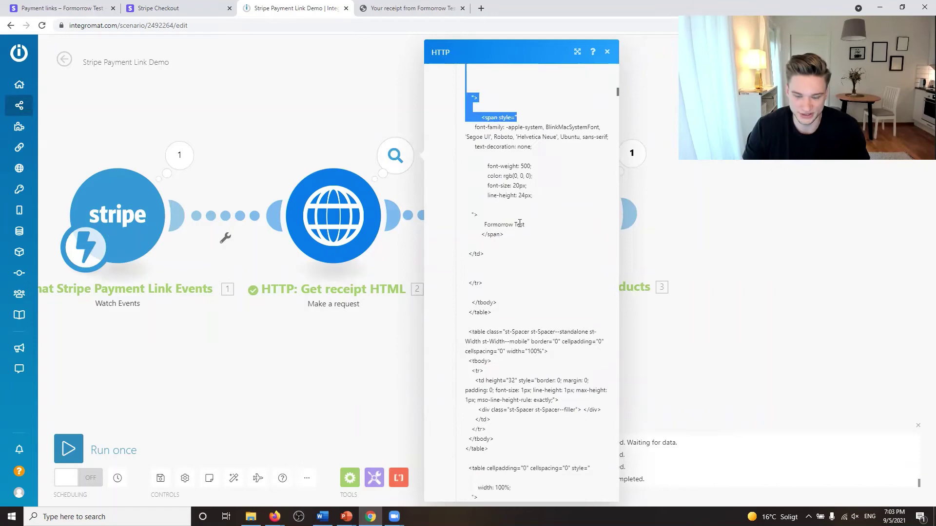
pyautogui.moveTo(519, 223); pyautogui.dragTo(523, 437)
pyautogui.scroll(-4, 543, 332)
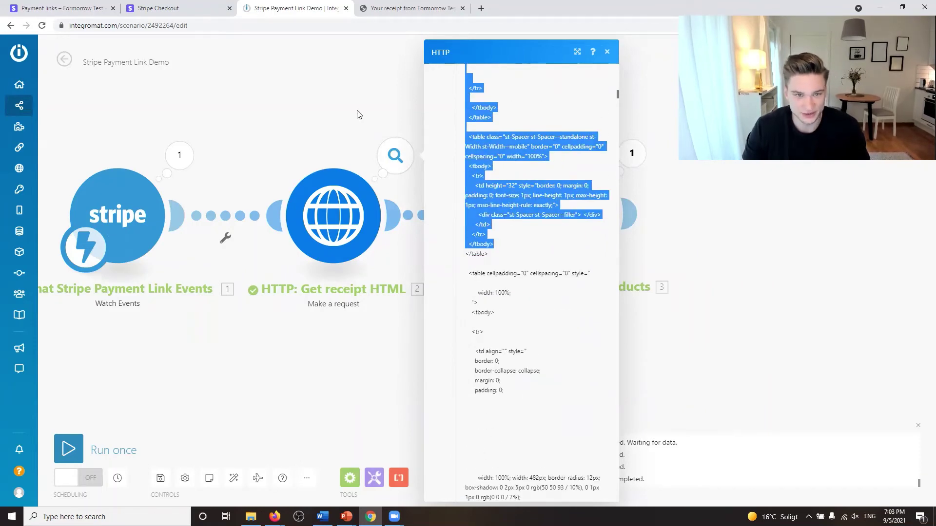
# Select the product name Paint on the receipt, then close the HTTP output panel
pyautogui.hotkey('ctrl', 'Tab')
pyautogui.click(396, 282)
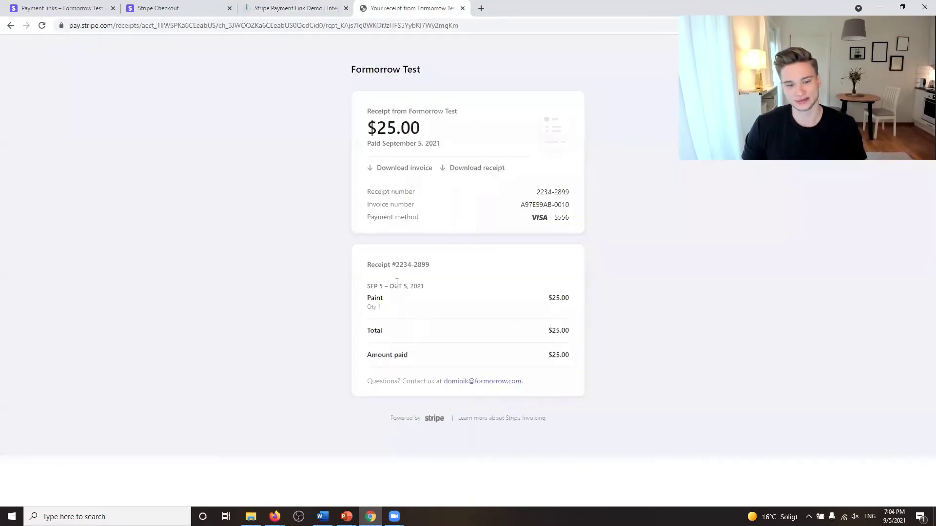
pyautogui.doubleClick(382, 296)
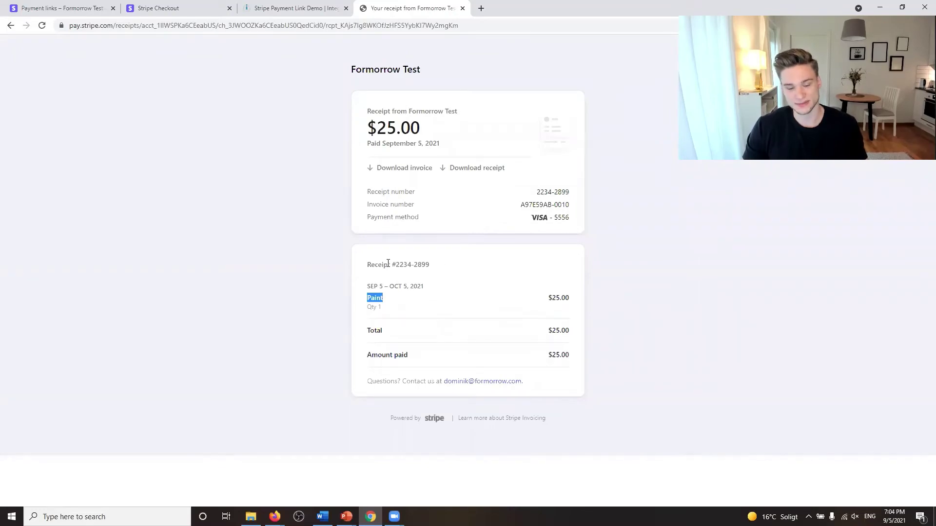
pyautogui.hotkey('ctrl', 'shift', 'Tab')
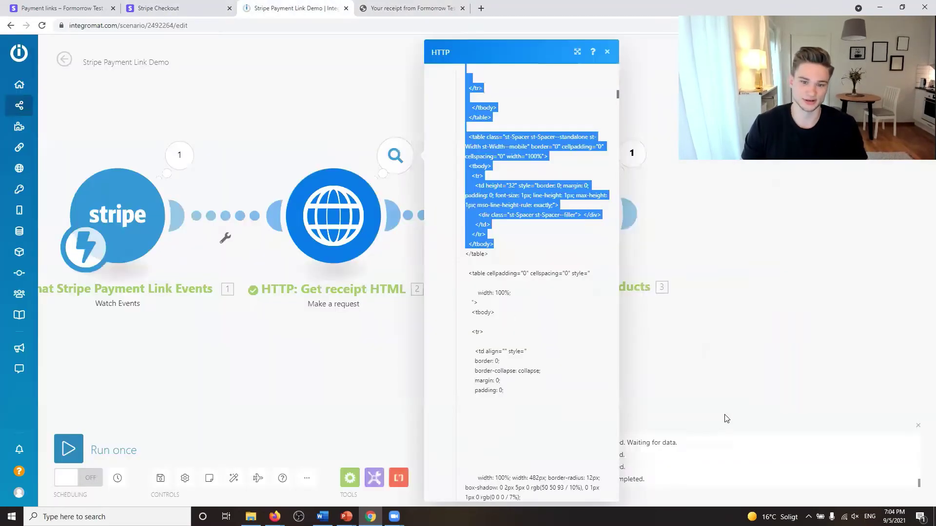
pyautogui.press('Escape')
# Confirm the 'Get all Stripe products' module sends a GET request to v1/products
pyautogui.moveTo(417, 314); pyautogui.dragTo(299, 359)
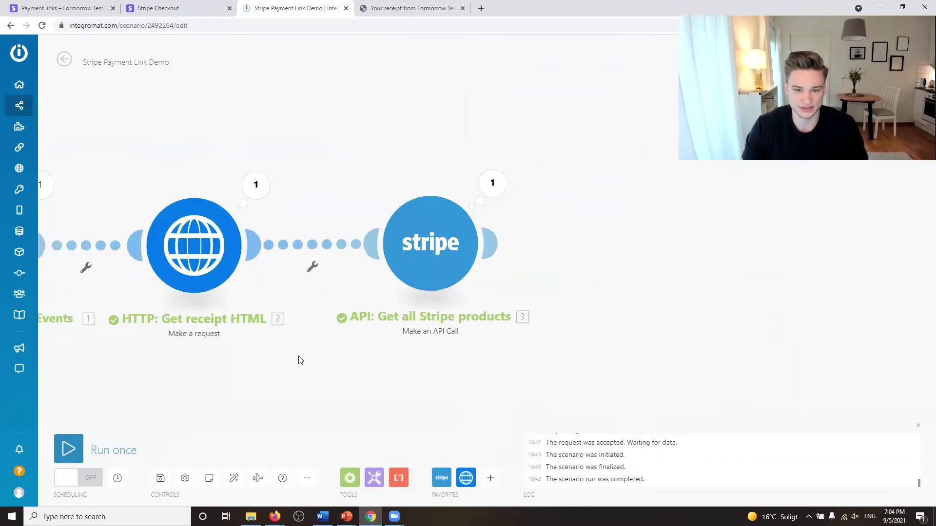
pyautogui.hscroll(-2, 640, 342)
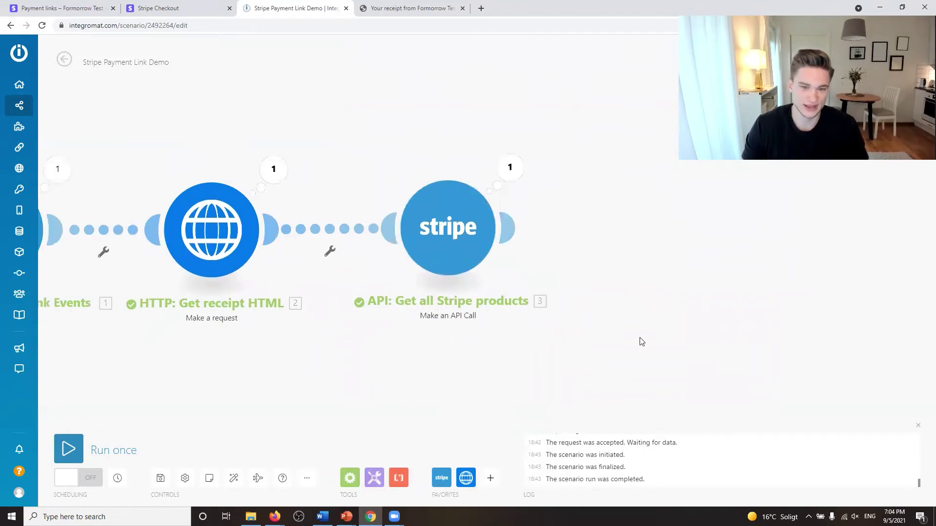
pyautogui.scroll(-1, 600, 261)
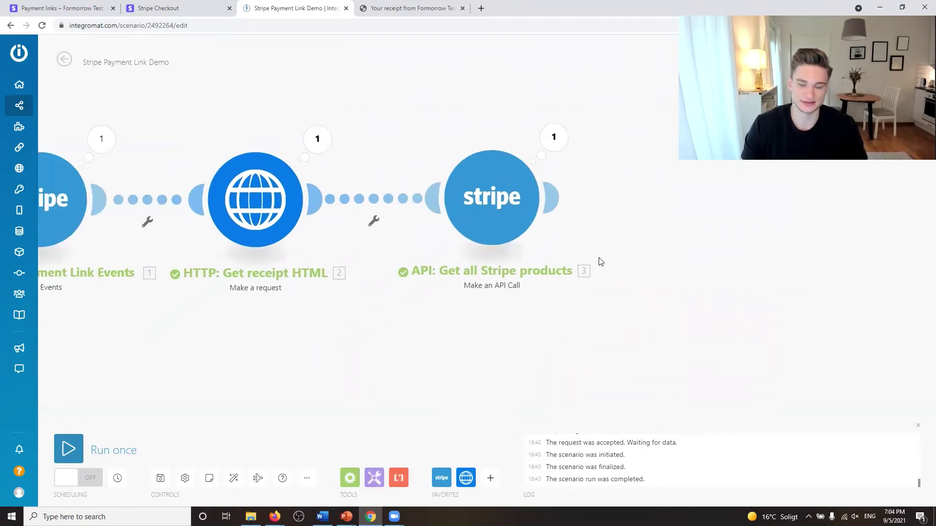
pyautogui.click(499, 198)
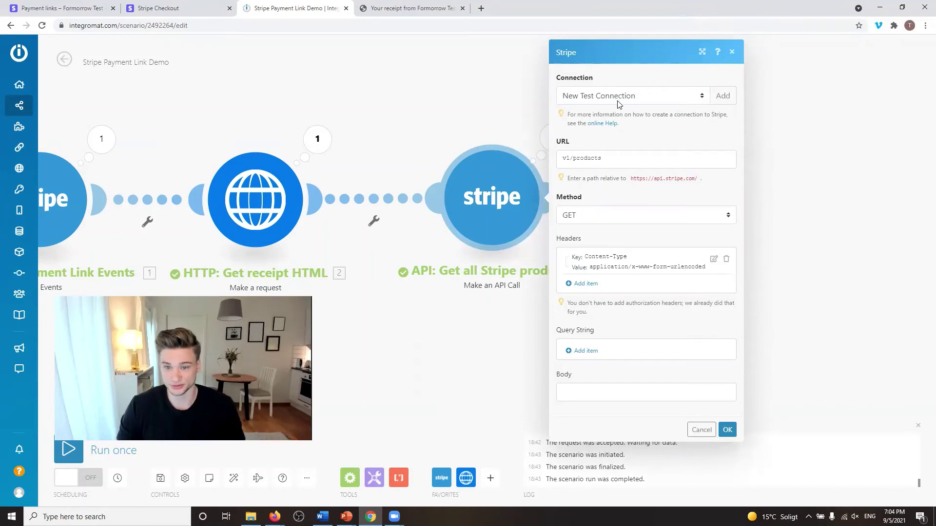
pyautogui.click(615, 160)
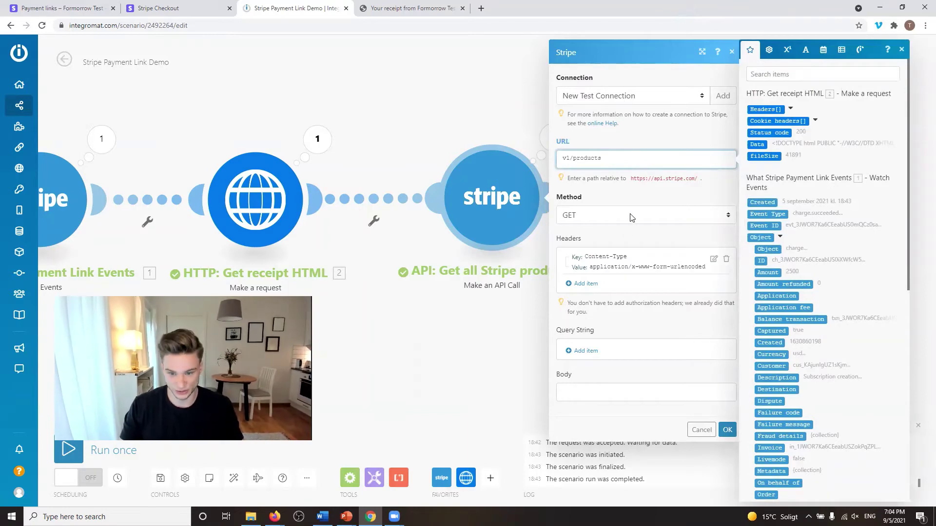
pyautogui.click(726, 430)
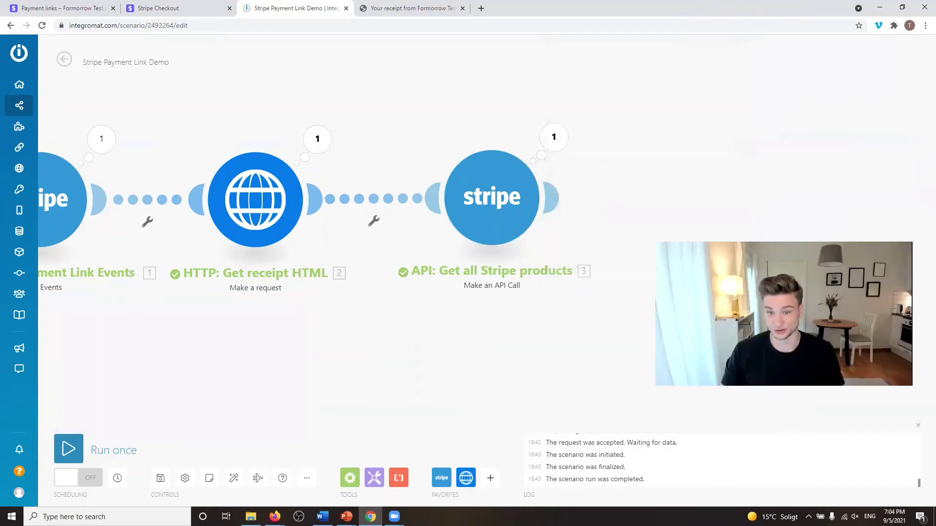
# Expand the products output Body > data to reveal items Table and Paint
pyautogui.click(553, 136)
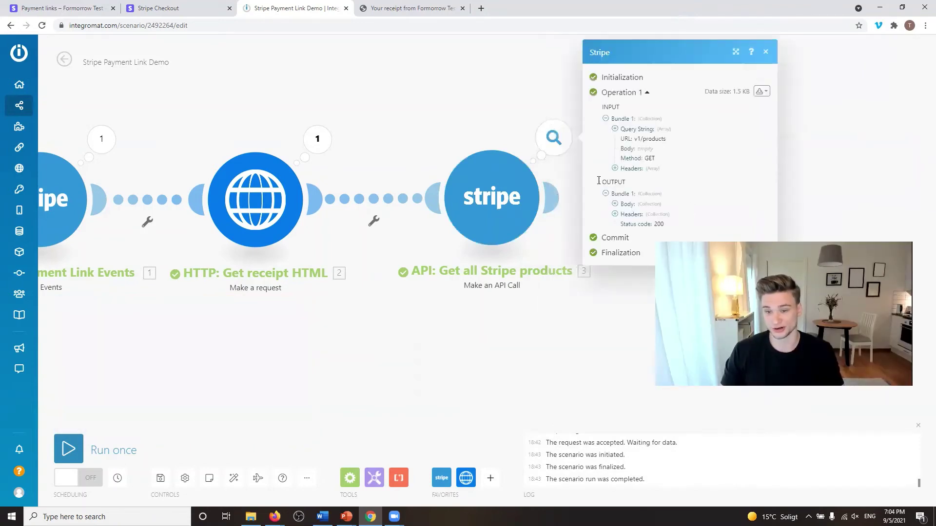
pyautogui.click(616, 205)
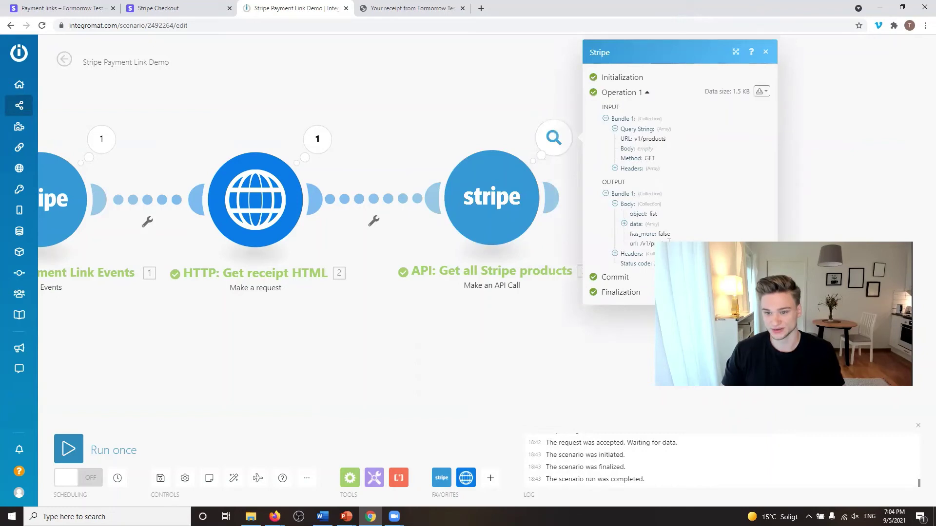
pyautogui.click(624, 224)
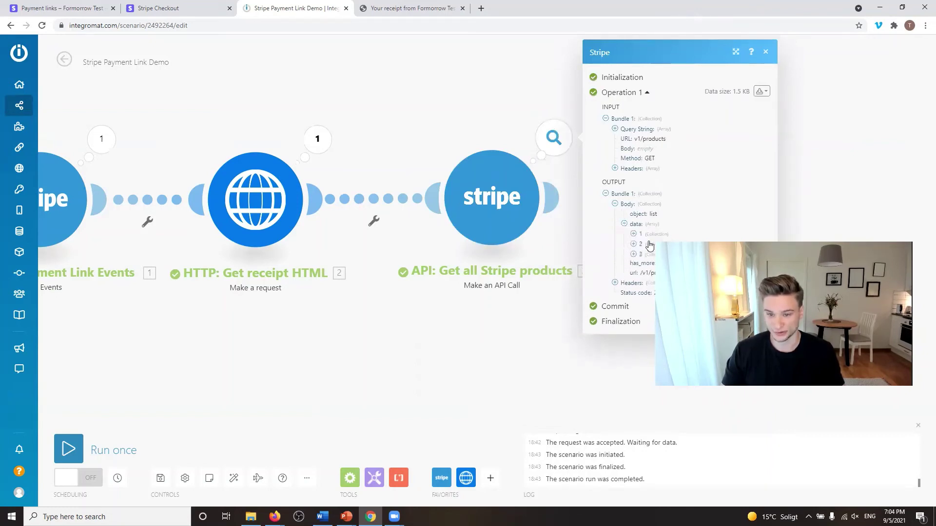
pyautogui.click(632, 235)
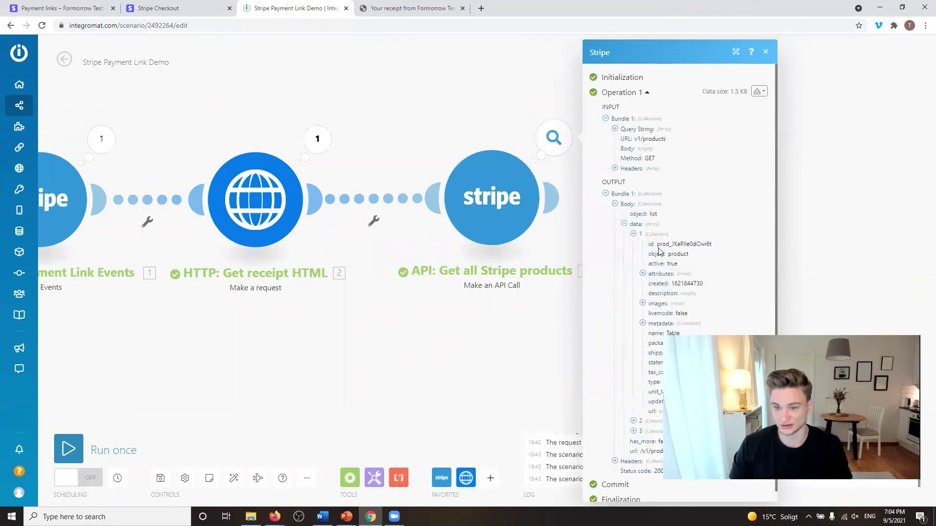
pyautogui.click(633, 411)
pyautogui.scroll(-4, 658, 316)
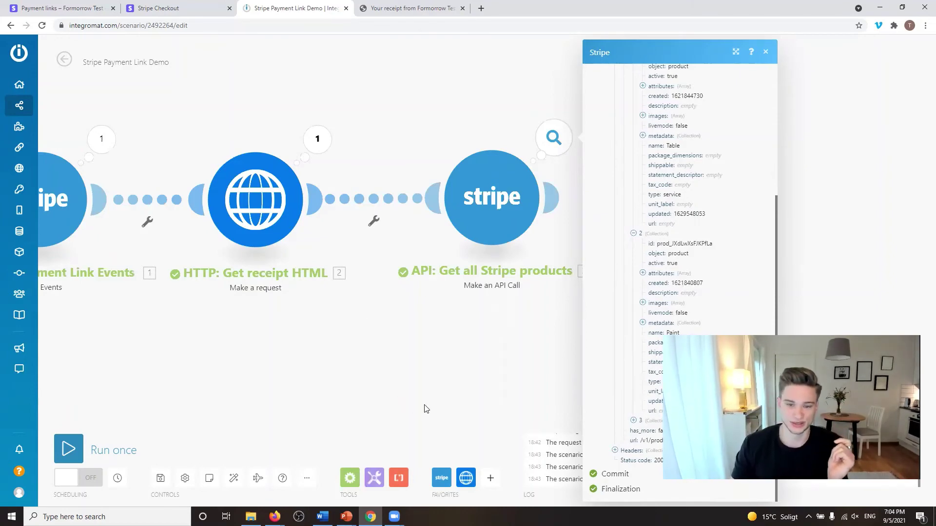
pyautogui.click(425, 390)
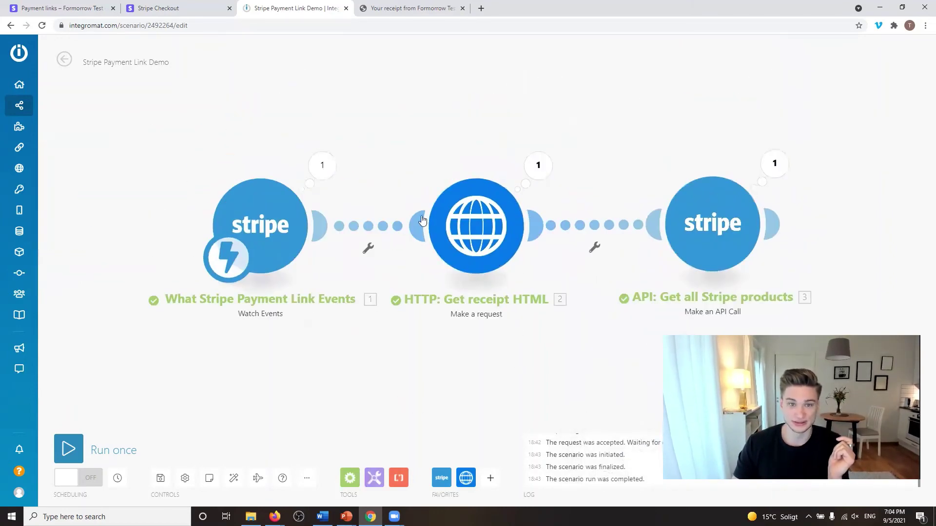
# Compare the product list against the Paint line item on the $25.00 receipt
pyautogui.hotkey('ctrl', 'Tab')
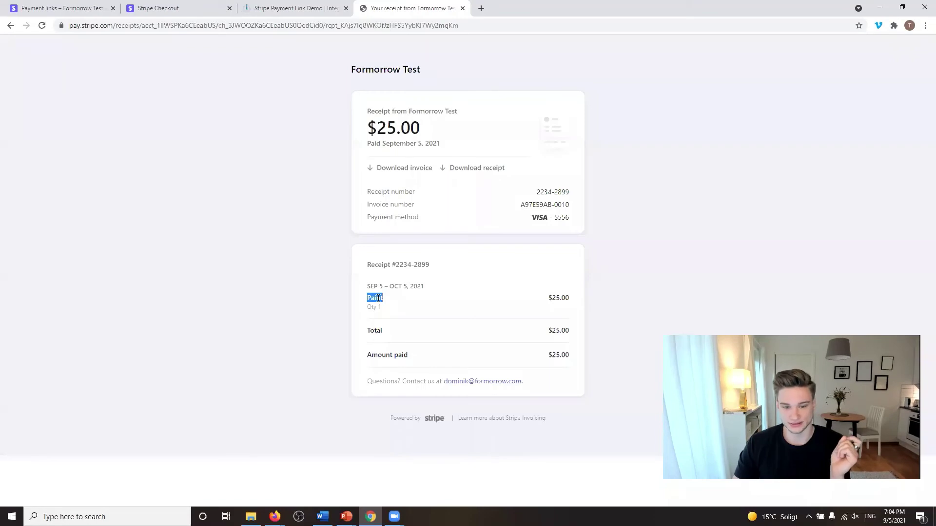
pyautogui.click(308, 4)
pyautogui.moveTo(758, 223)
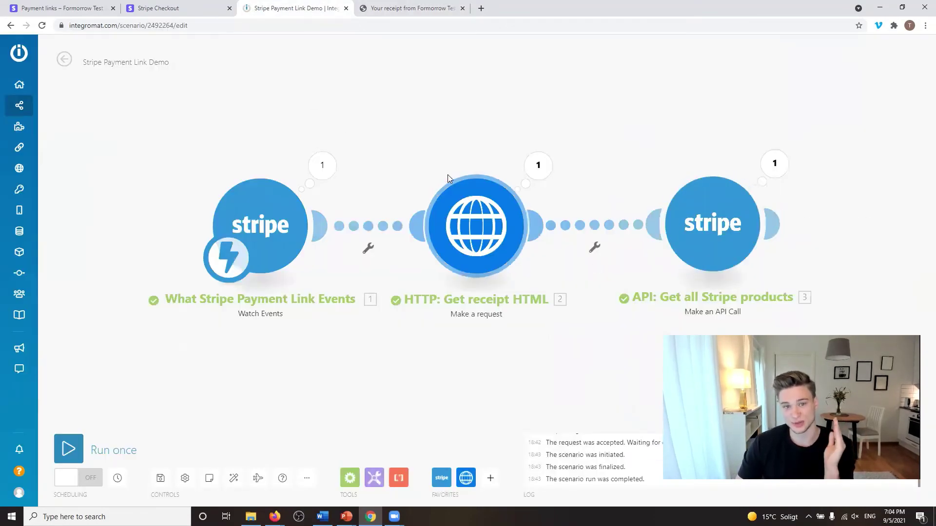
pyautogui.click(395, 8)
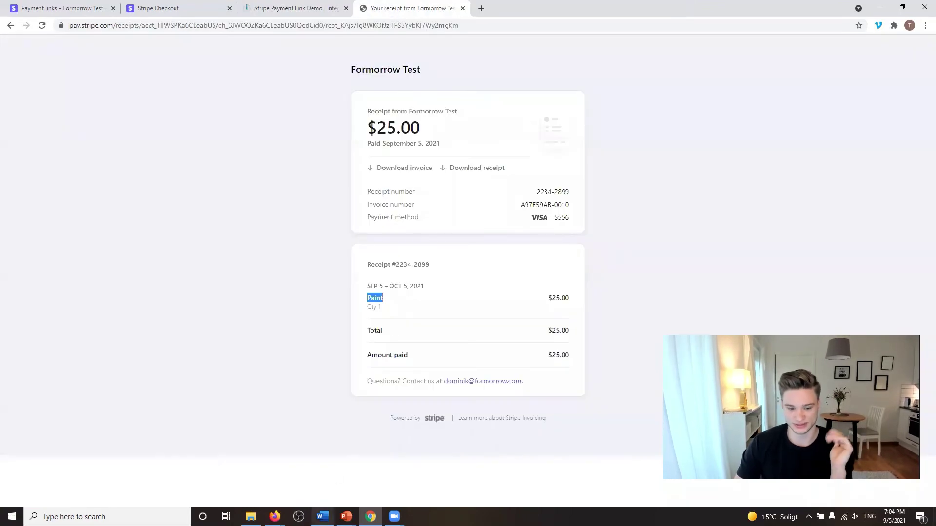
# Open the Send MightyNetwork access link scenario and follow Iterate products, Array aggregator and email template modules
pyautogui.moveTo(276, 514)
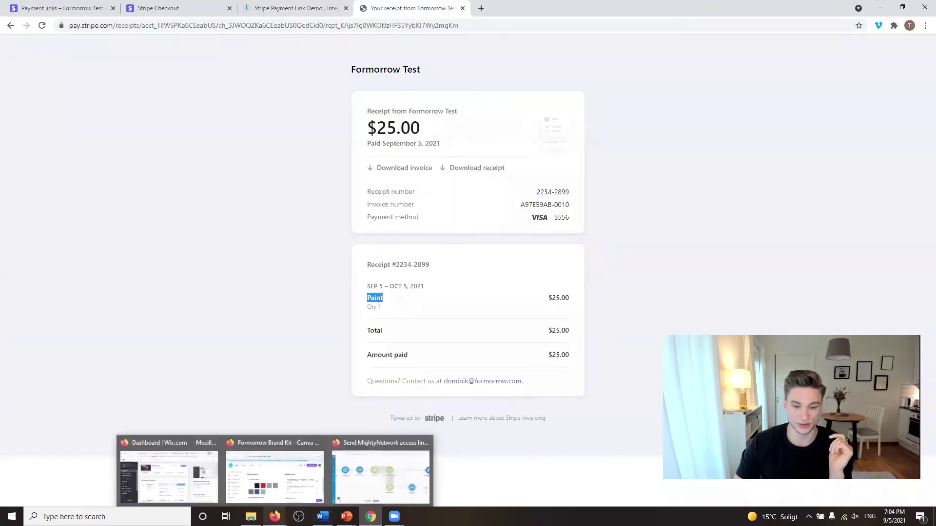
pyautogui.click(380, 471)
pyautogui.hscroll(-5, 458, 354)
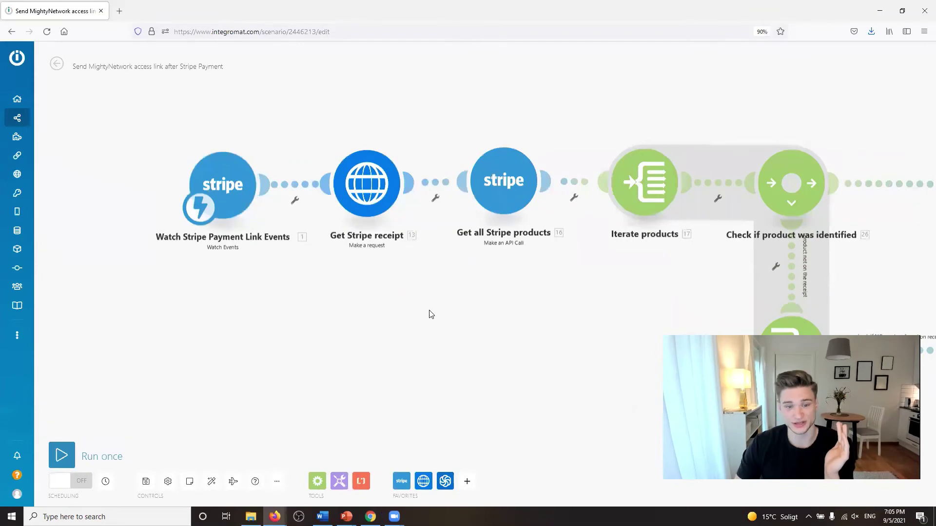
pyautogui.moveTo(428, 313); pyautogui.dragTo(316, 349)
pyautogui.moveTo(439, 379); pyautogui.dragTo(328, 370)
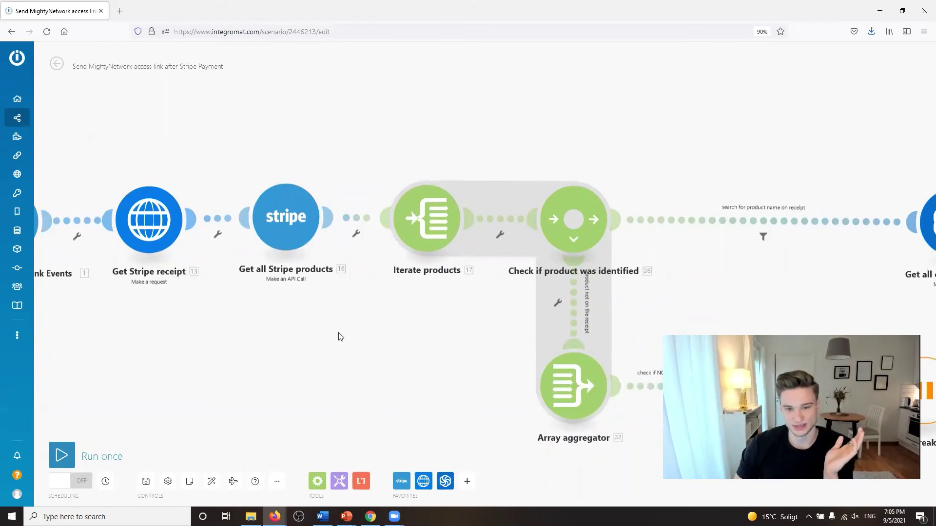
pyautogui.moveTo(339, 337); pyautogui.dragTo(237, 328)
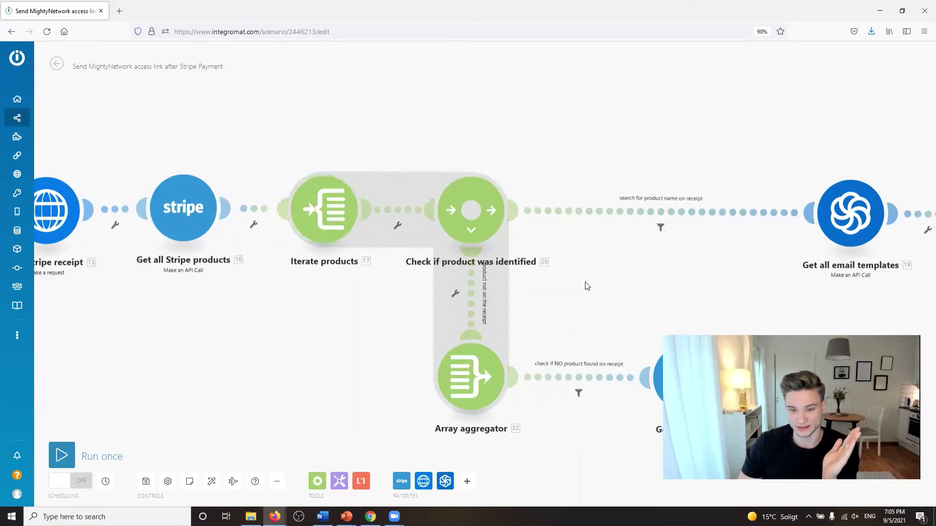
pyautogui.moveTo(585, 281); pyautogui.dragTo(441, 241)
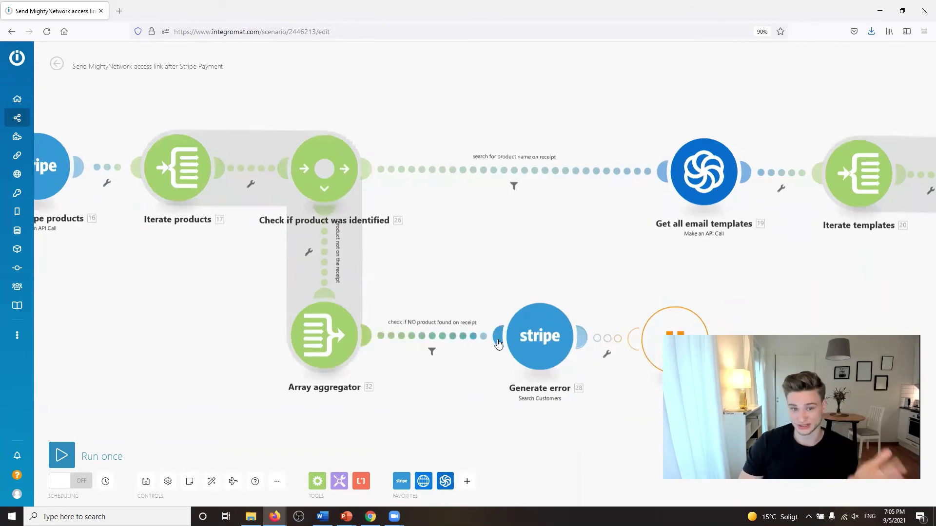
pyautogui.moveTo(505, 267); pyautogui.dragTo(500, 309)
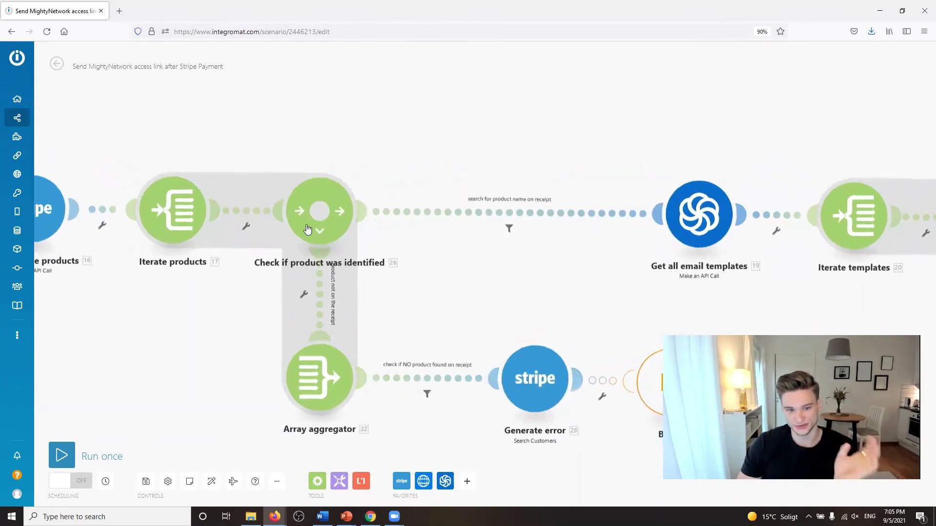